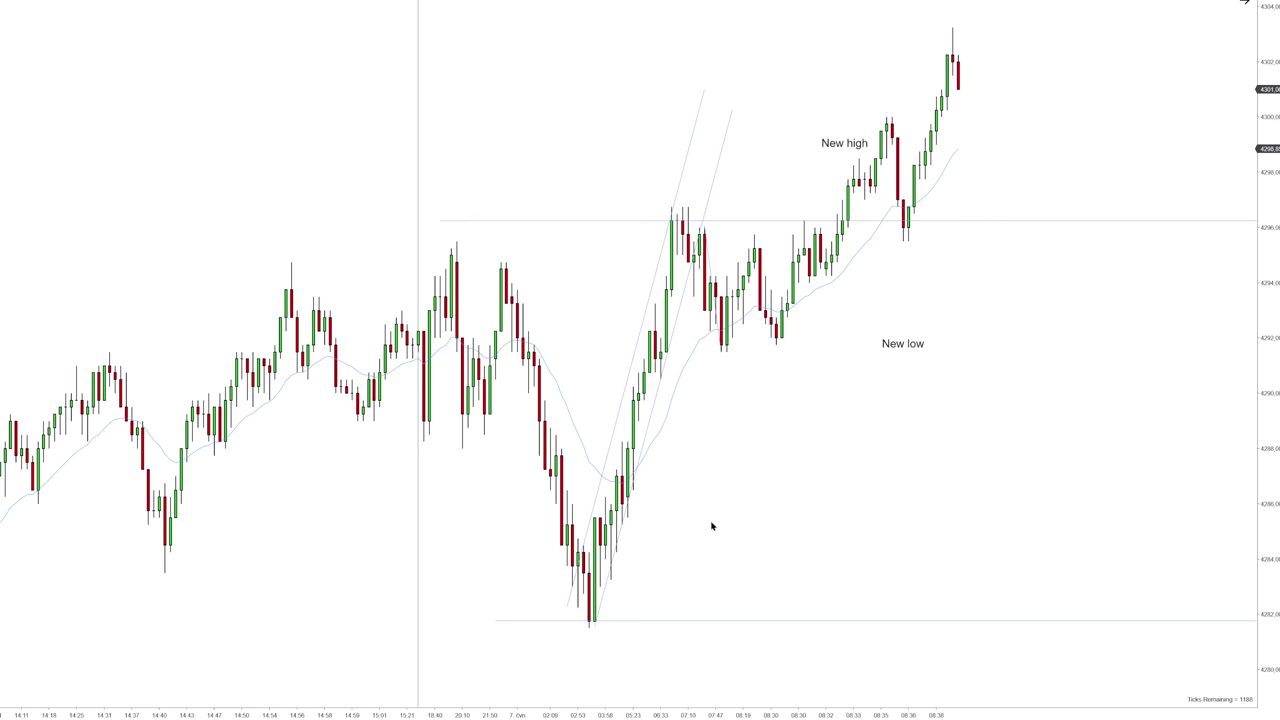
- Draw a trial channel from the swing low through the rising lows, then delete both its lines
{"action": "left_click", "coordinate": [591, 624]}
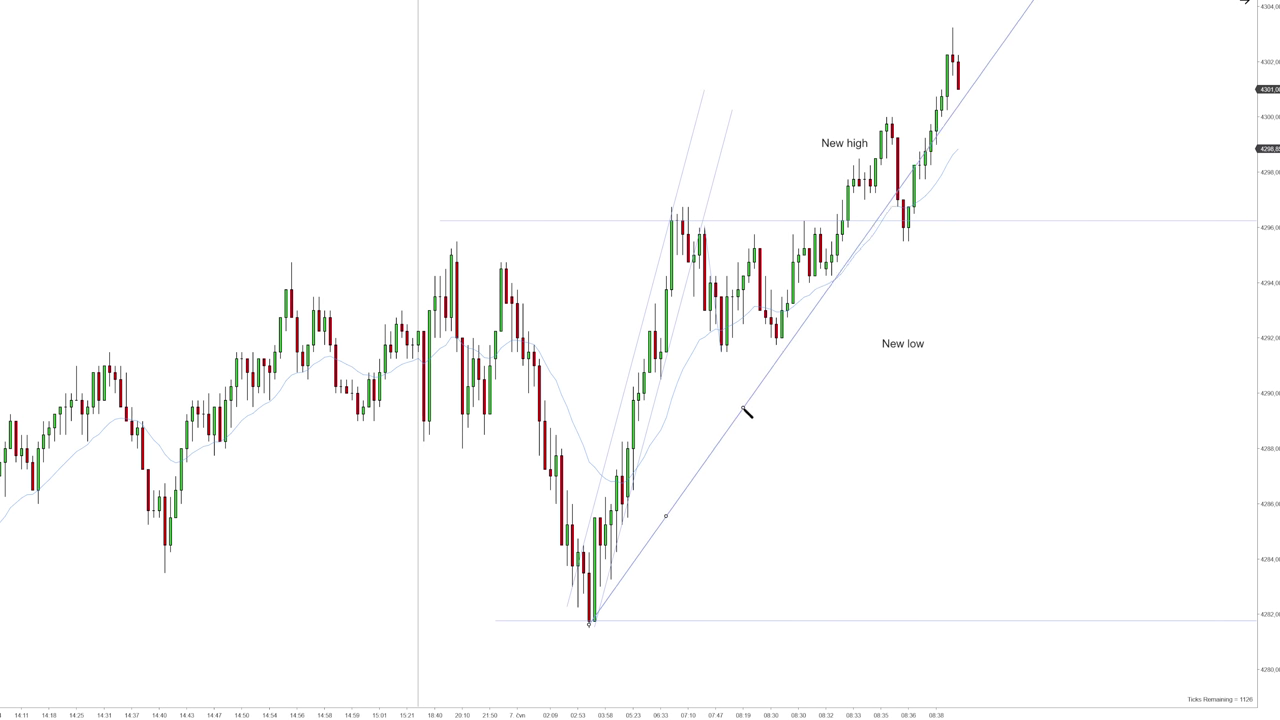
{"action": "left_click", "coordinate": [766, 364]}
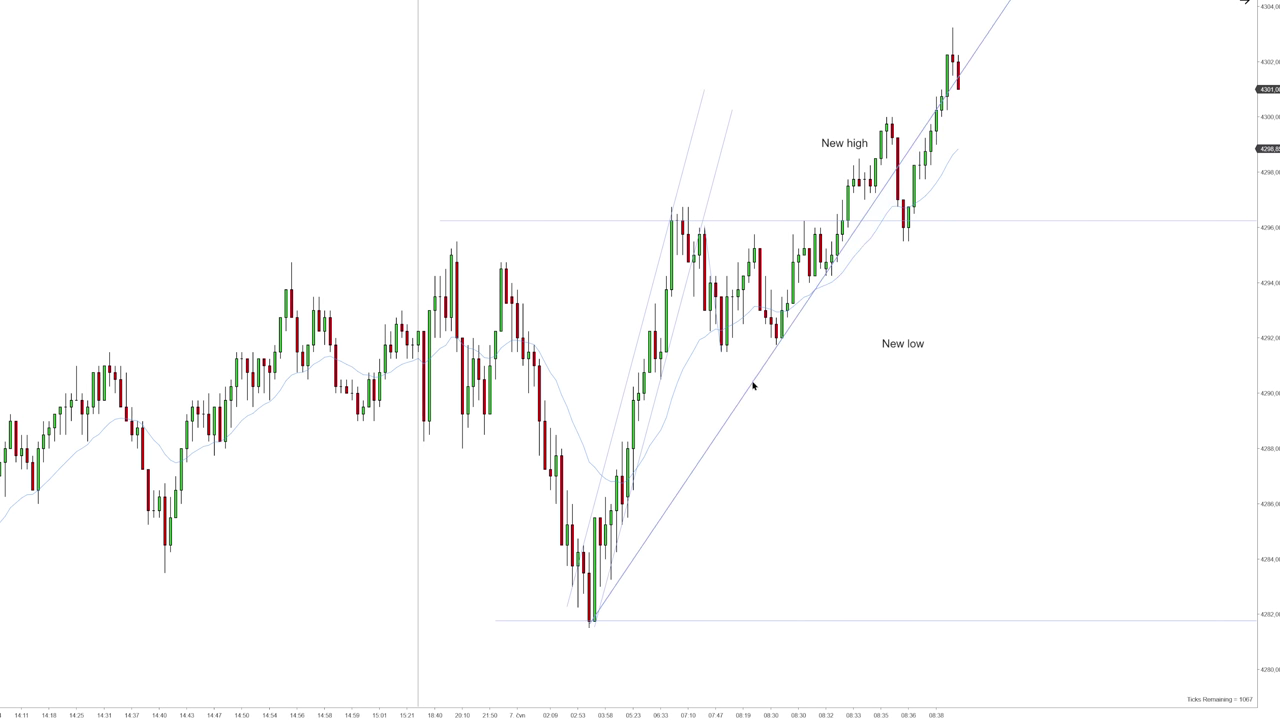
{"action": "left_click", "coordinate": [634, 270]}
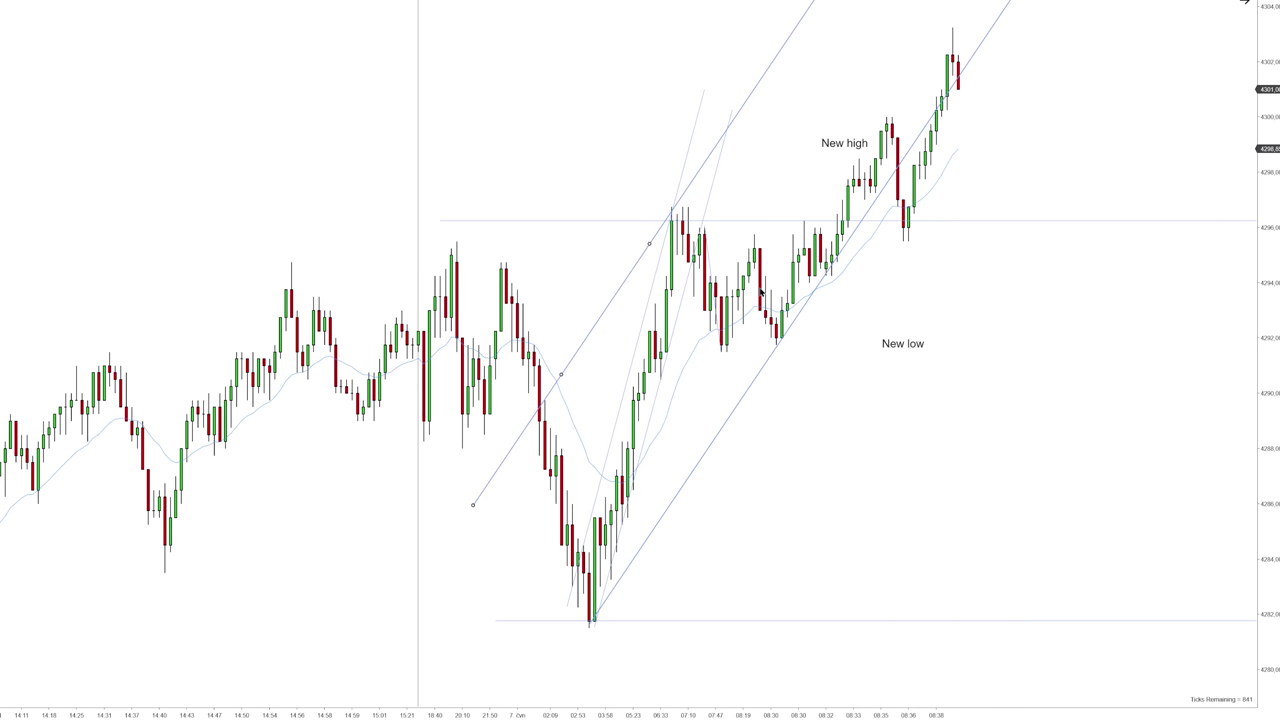
{"action": "left_click", "coordinate": [890, 140]}
{"action": "left_click", "coordinate": [755, 374]}
{"action": "key", "text": "Delete"}
{"action": "left_click", "coordinate": [609, 294]}
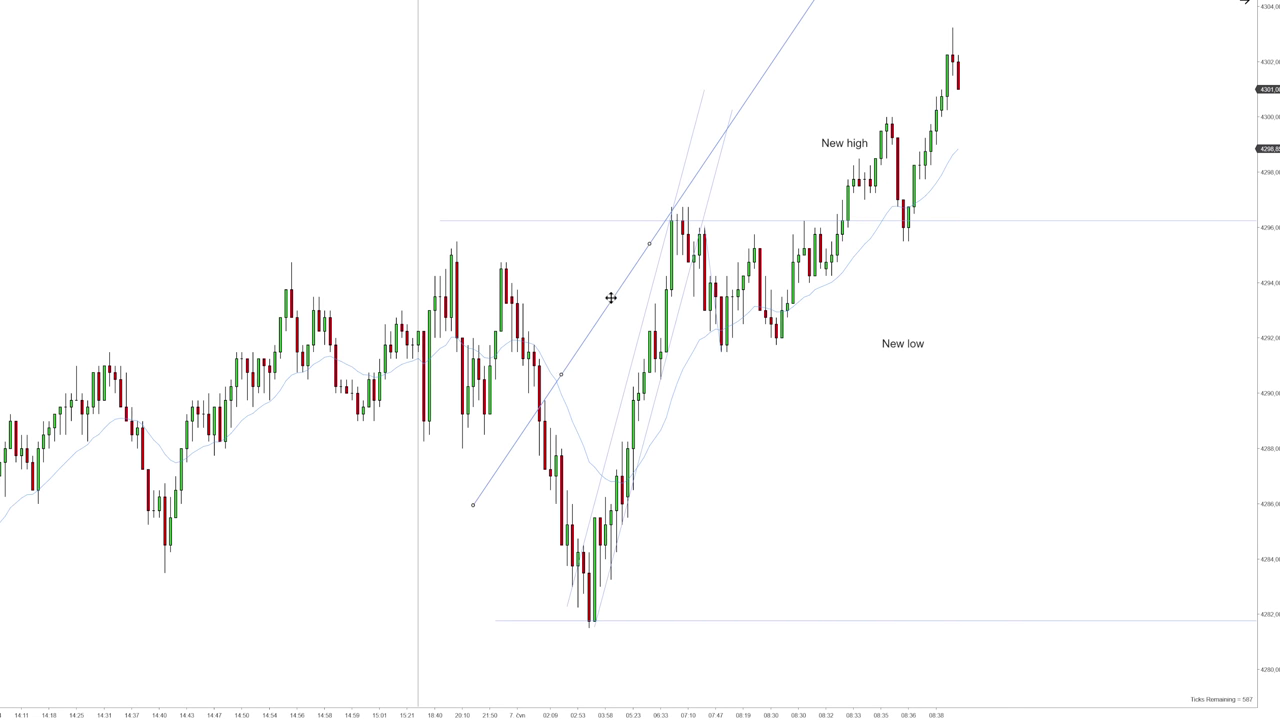
{"action": "key", "text": "Delete"}
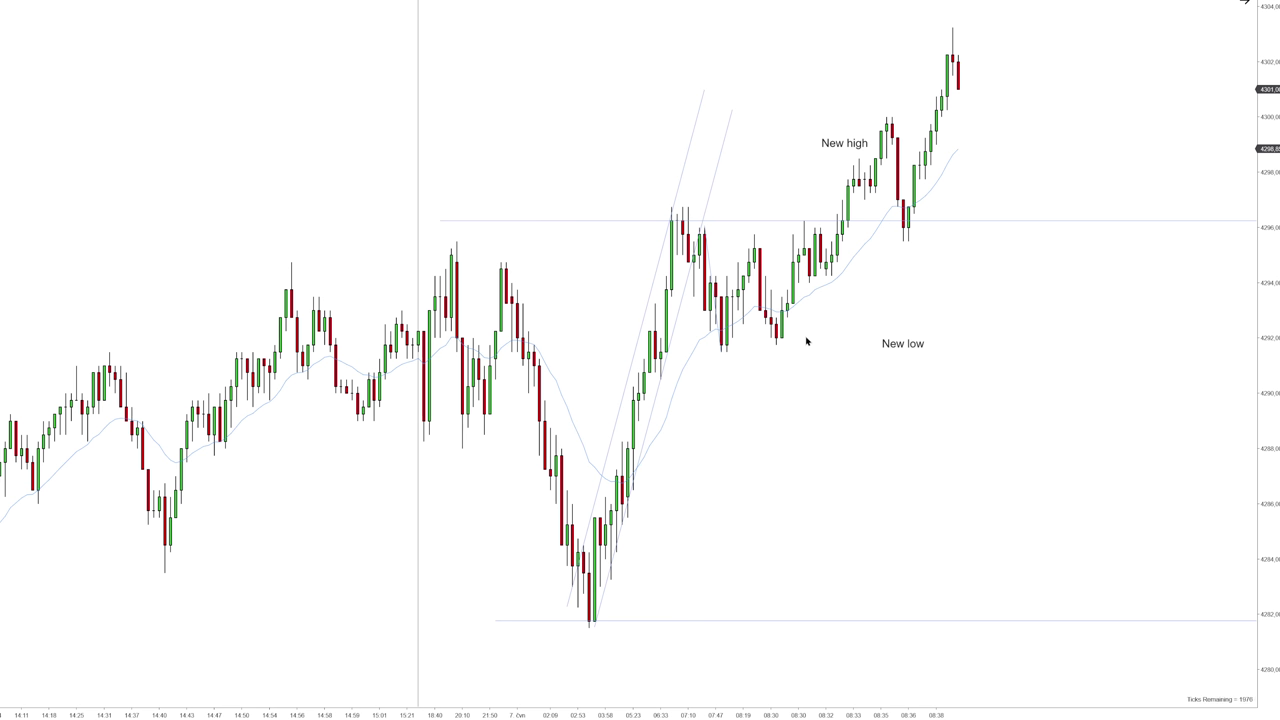
- Draw a steeper up channel from the later swing low and move the 'New high' label below it
{"action": "left_click", "coordinate": [776, 345]}
{"action": "left_click", "coordinate": [880, 237]}
{"action": "left_click_drag", "start_coordinate": [886, 236], "coordinate": [795, 197]}
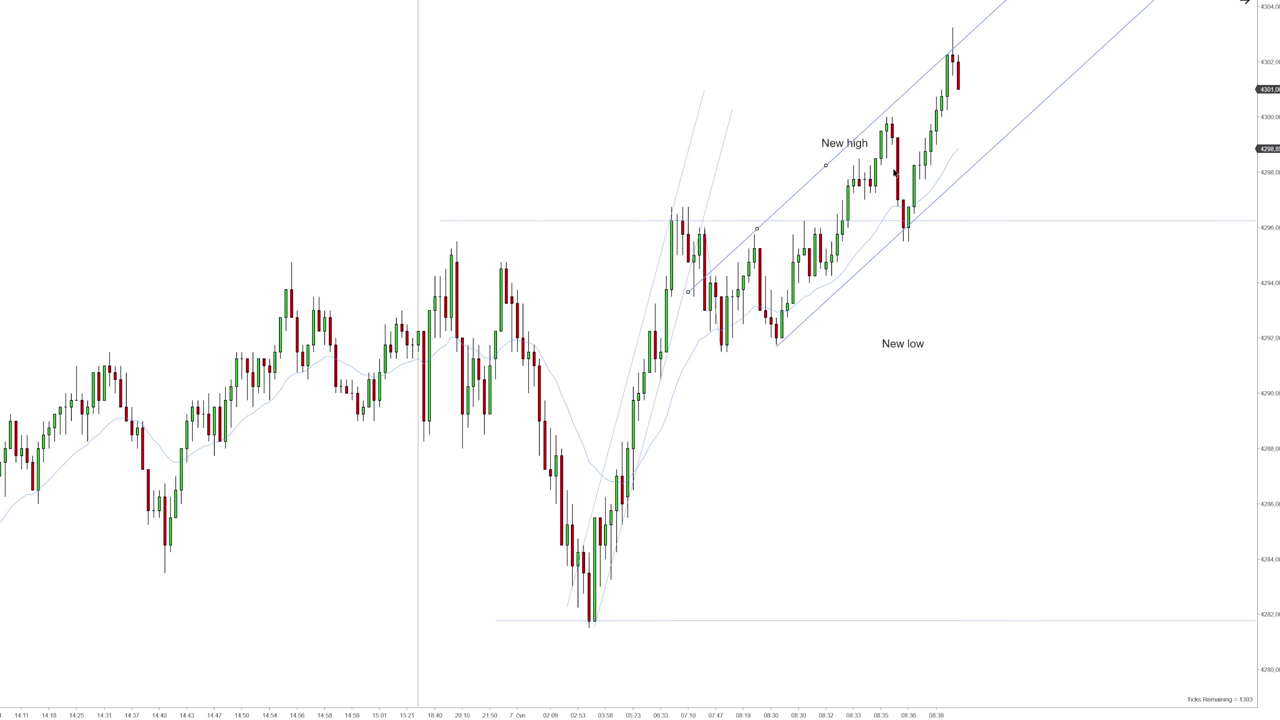
{"action": "left_click_drag", "start_coordinate": [828, 147], "coordinate": [898, 278]}
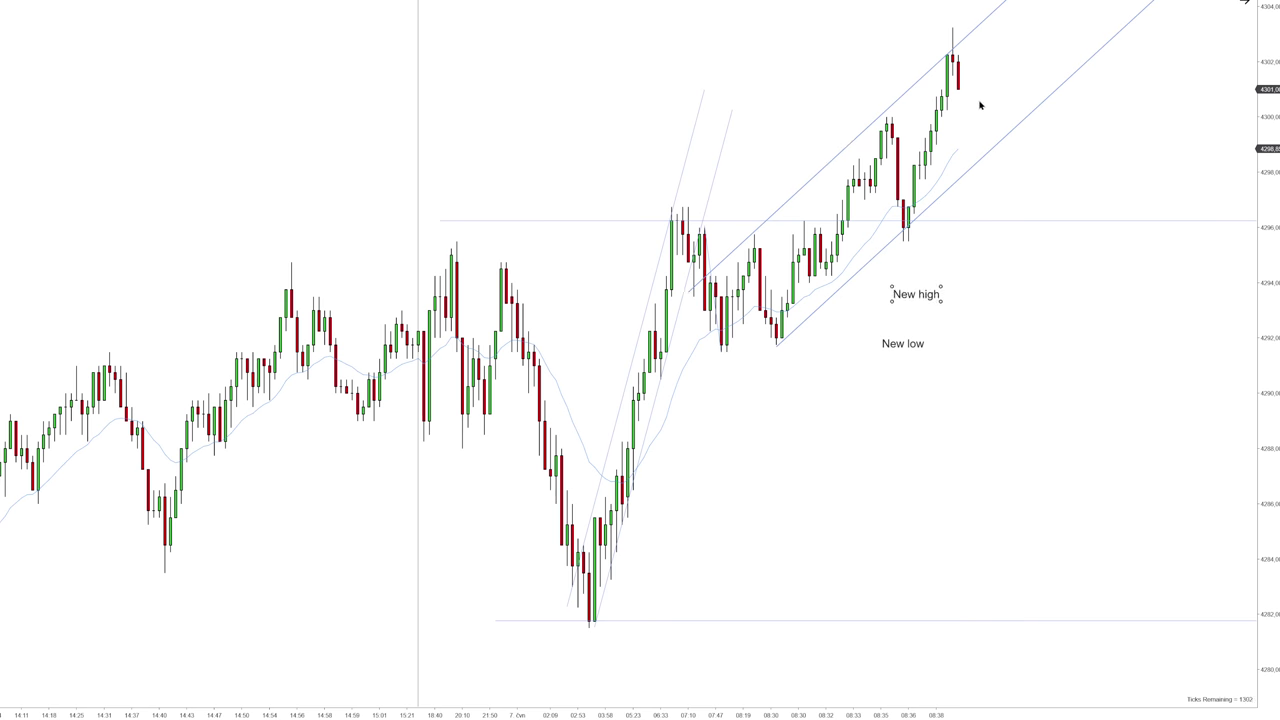
{"action": "left_click", "coordinate": [1139, 174]}
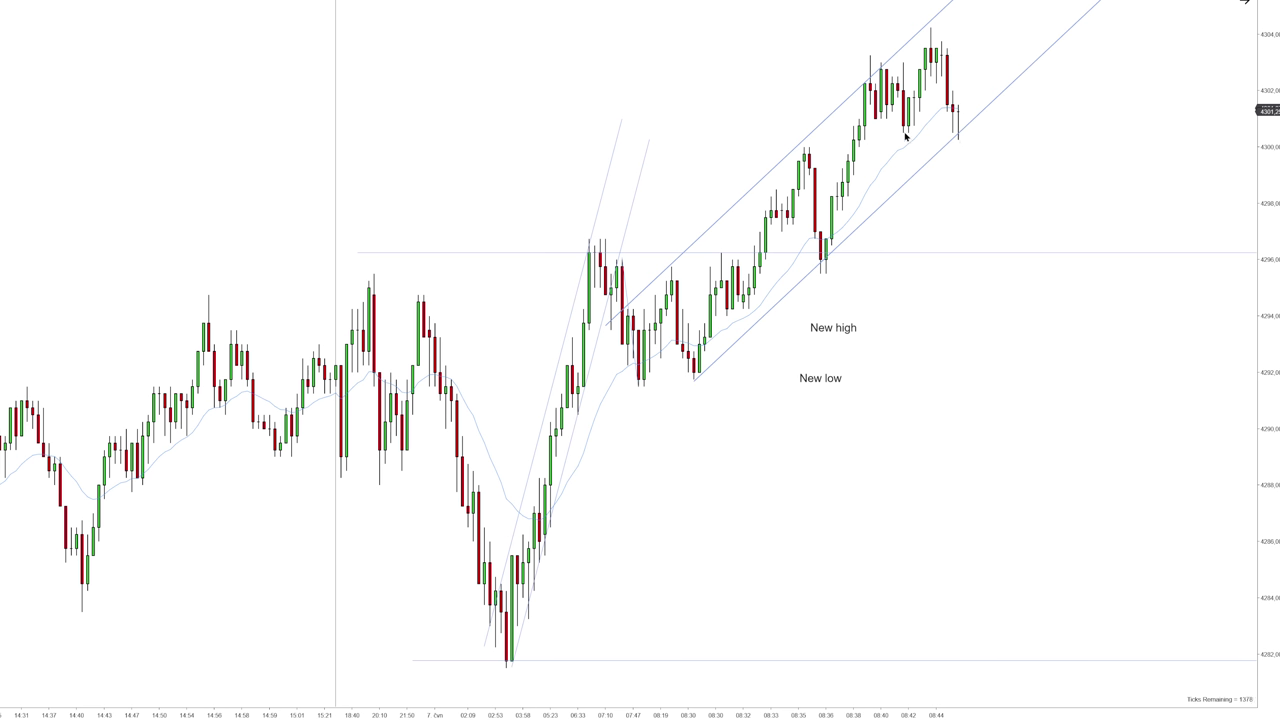
- Place a short horizontal level near the highs and nudge it slightly higher
{"action": "left_click", "coordinate": [872, 124]}
{"action": "left_click", "coordinate": [990, 123]}
{"action": "left_click_drag", "start_coordinate": [945, 123], "coordinate": [945, 118]}
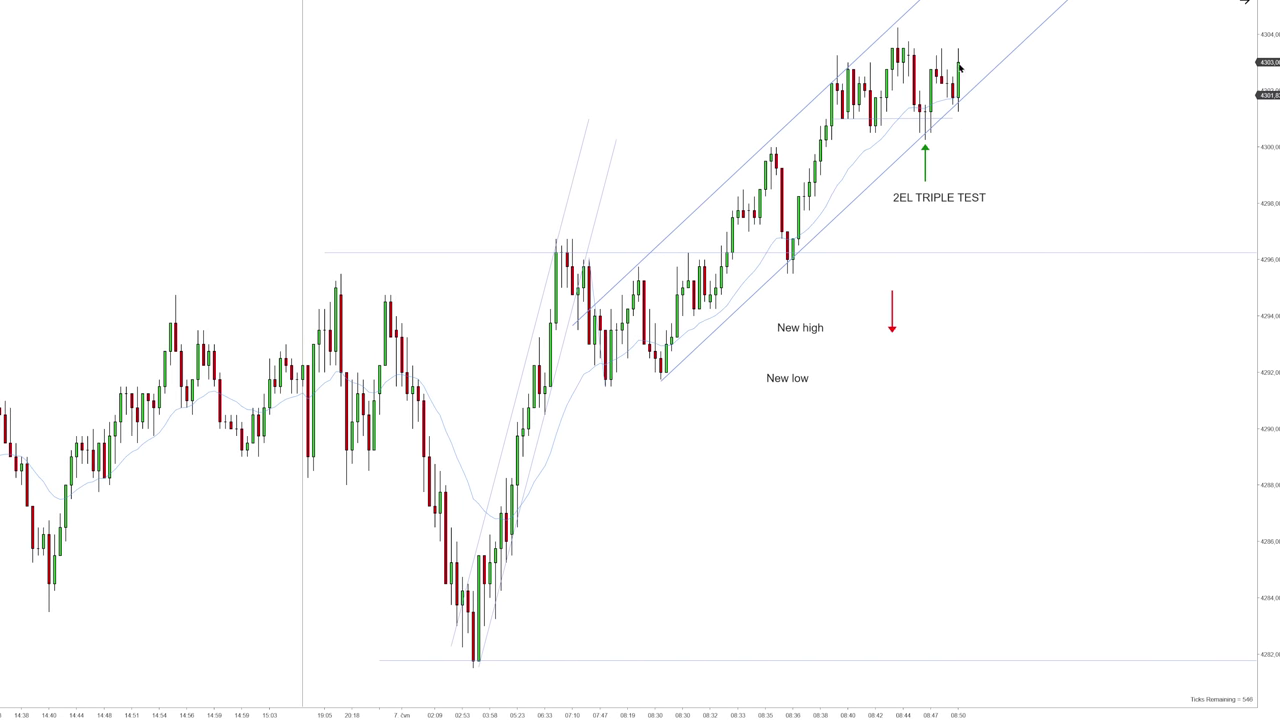
- Raise the short horizontal line to the top of the recent highs near 4304
{"action": "left_click", "coordinate": [910, 119]}
{"action": "left_click_drag", "start_coordinate": [910, 119], "coordinate": [915, 47]}
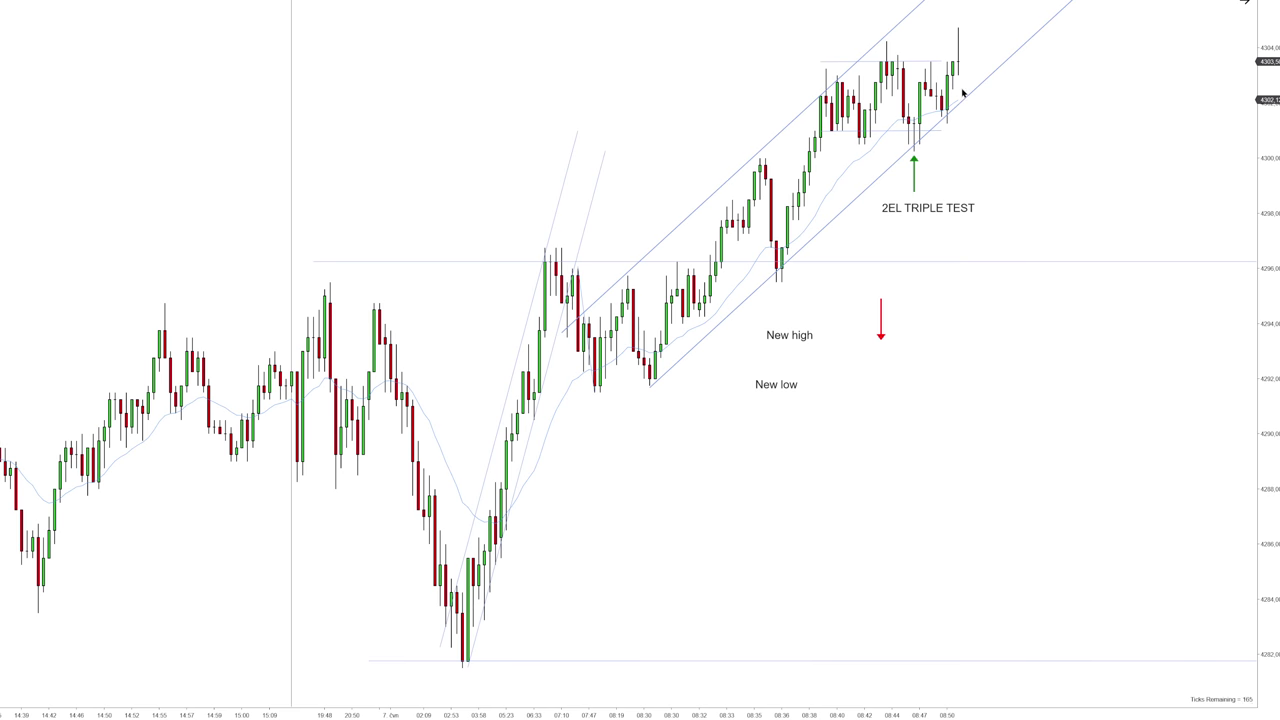
- Draw a down trendline from the top candle and move the 'New low' label beside the latest low
{"action": "left_click", "coordinate": [913, 58]}
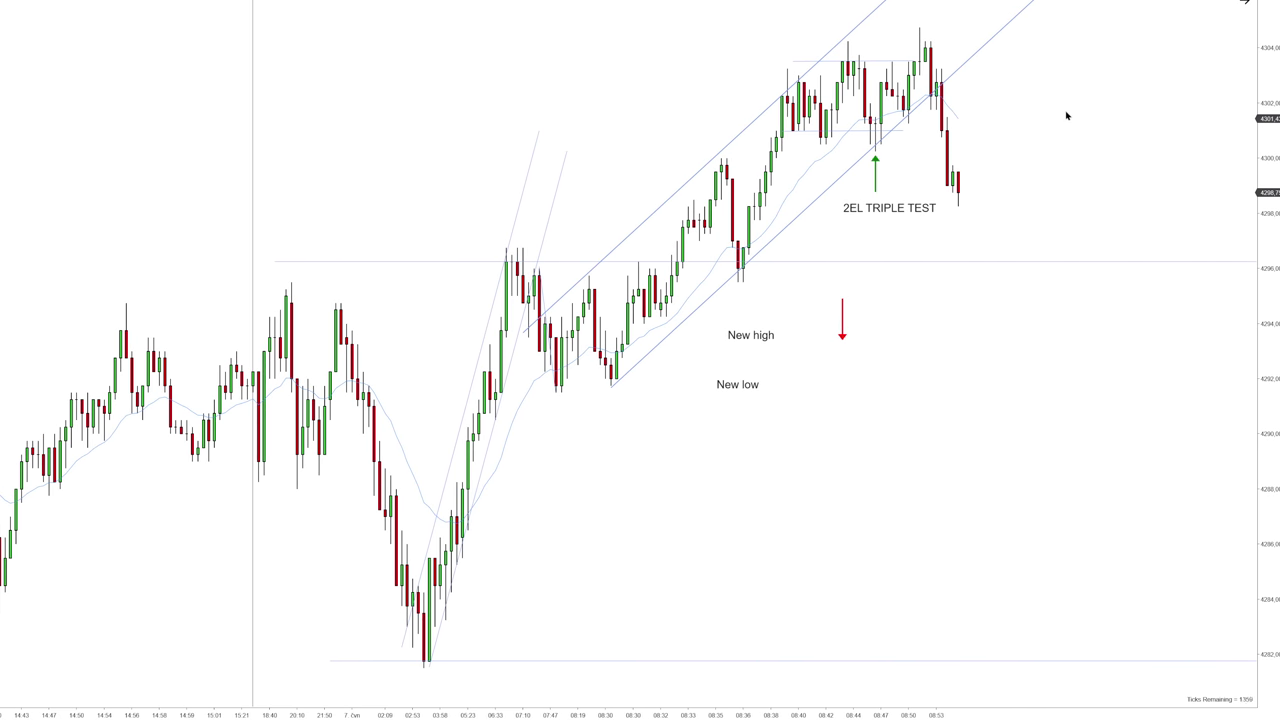
{"action": "left_click_drag", "start_coordinate": [938, 45], "coordinate": [983, 225]}
{"action": "left_click_drag", "start_coordinate": [913, 60], "coordinate": [963, 245]}
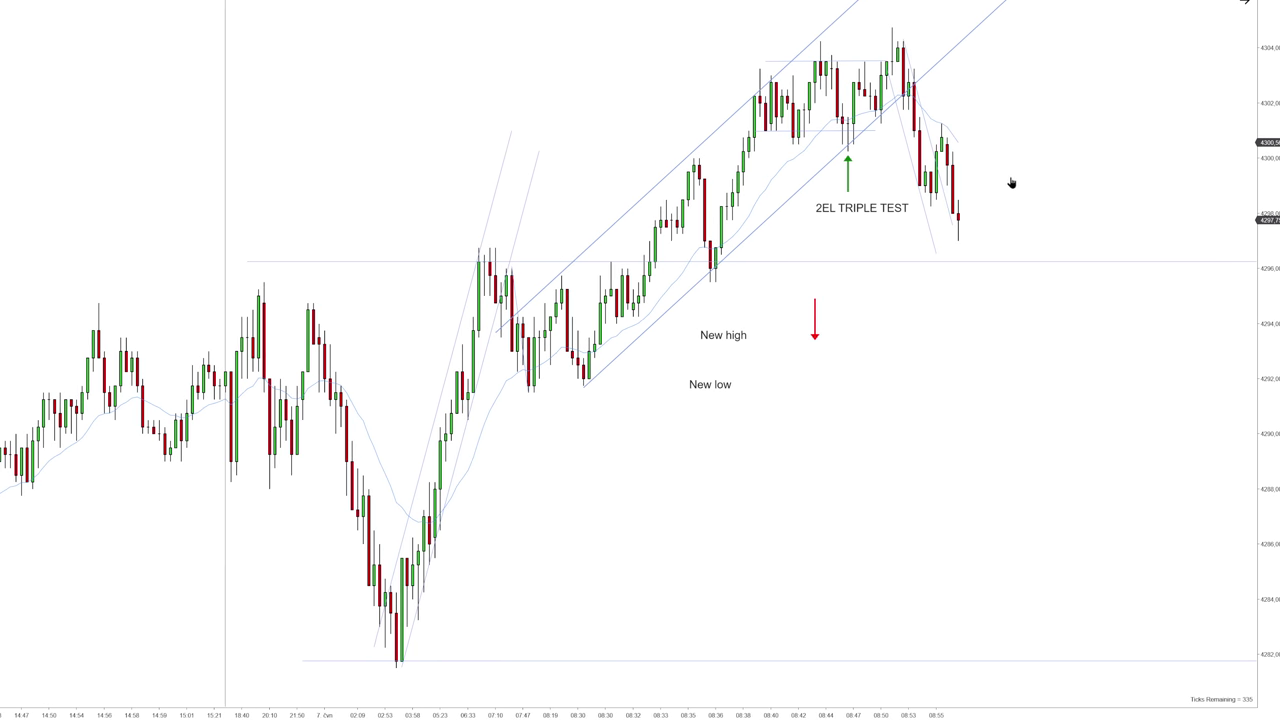
{"action": "left_click_drag", "start_coordinate": [704, 384], "coordinate": [910, 247]}
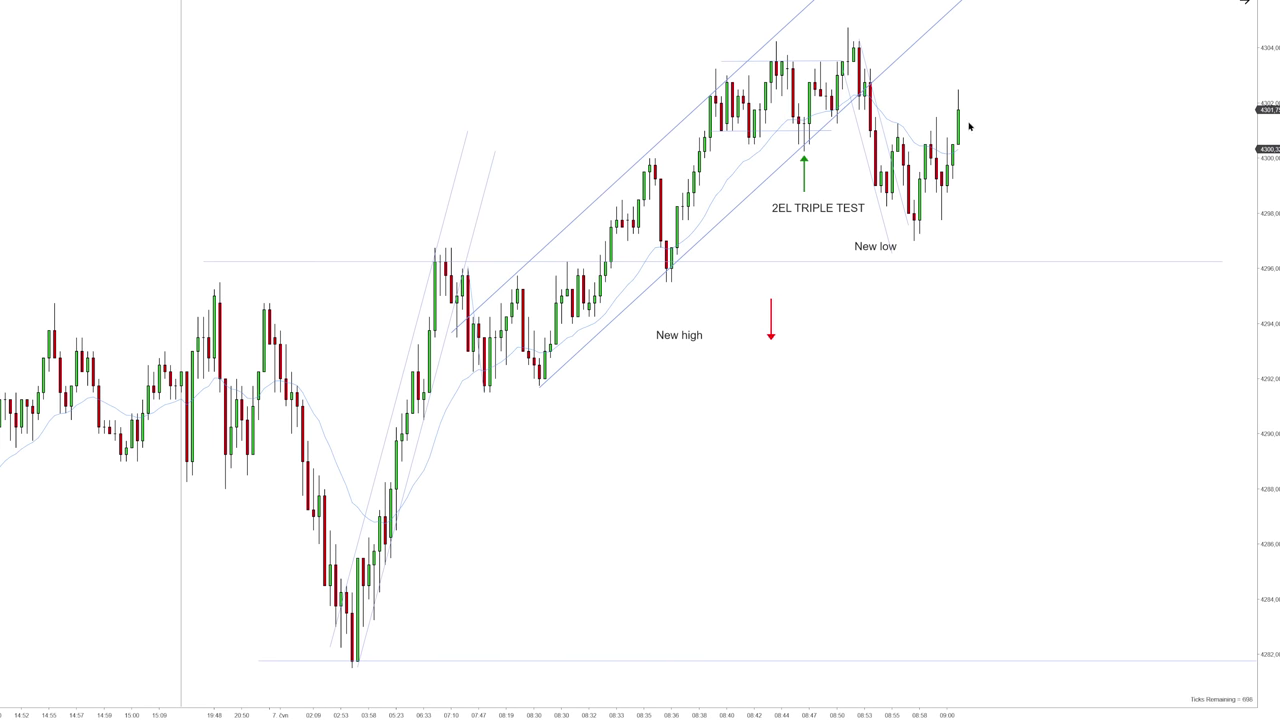
- Draw and shorten a line from the 'New low' bar, then add a down-sloping parallel channel from the bar high
{"action": "left_click", "coordinate": [913, 244]}
{"action": "left_click", "coordinate": [966, 158]}
{"action": "left_click", "coordinate": [1019, 73]}
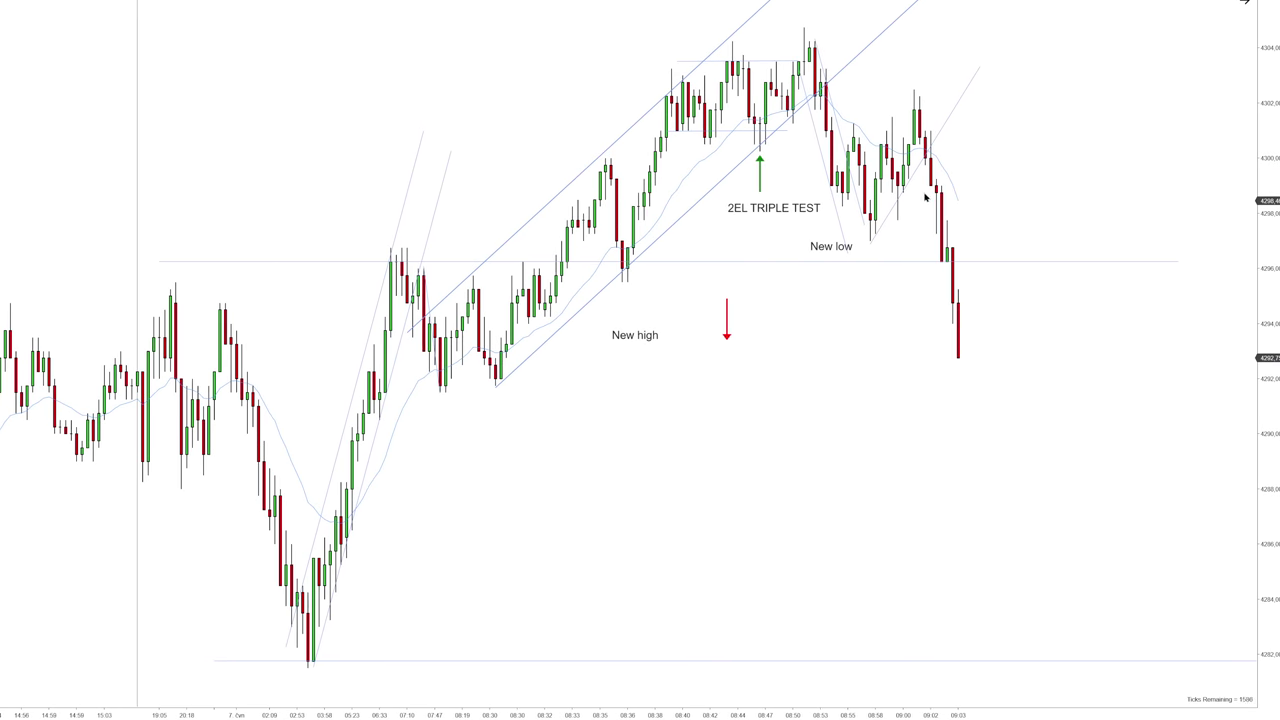
{"action": "left_click_drag", "start_coordinate": [980, 66], "coordinate": [883, 177]}
{"action": "mouse_move", "coordinate": [919, 96]}
{"action": "left_mouse_down"}
{"action": "mouse_move", "coordinate": [1008, 346]}
{"action": "mouse_move", "coordinate": [996, 413]}
{"action": "left_mouse_up"}
{"action": "left_click_drag", "start_coordinate": [975, 328], "coordinate": [957, 351]}
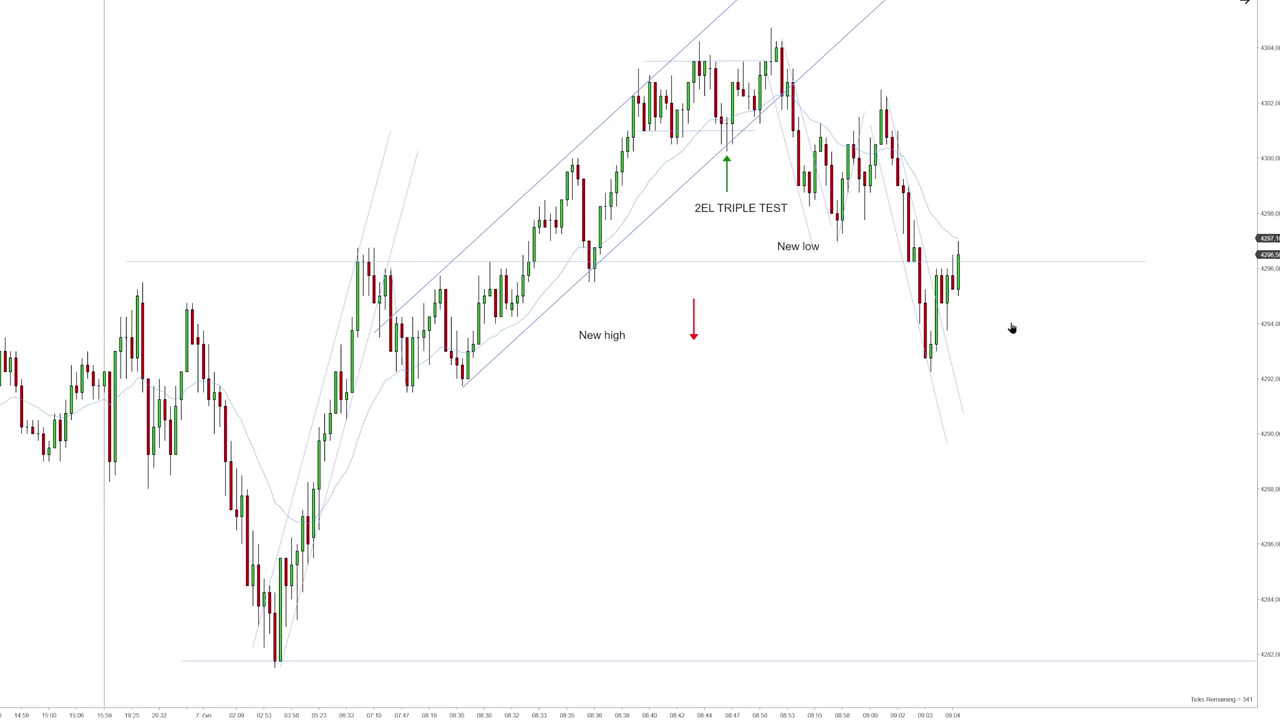
- Draw a steep up-channel from the latest swing low using a trendline and its parallel copy
{"action": "left_click", "coordinate": [919, 370]}
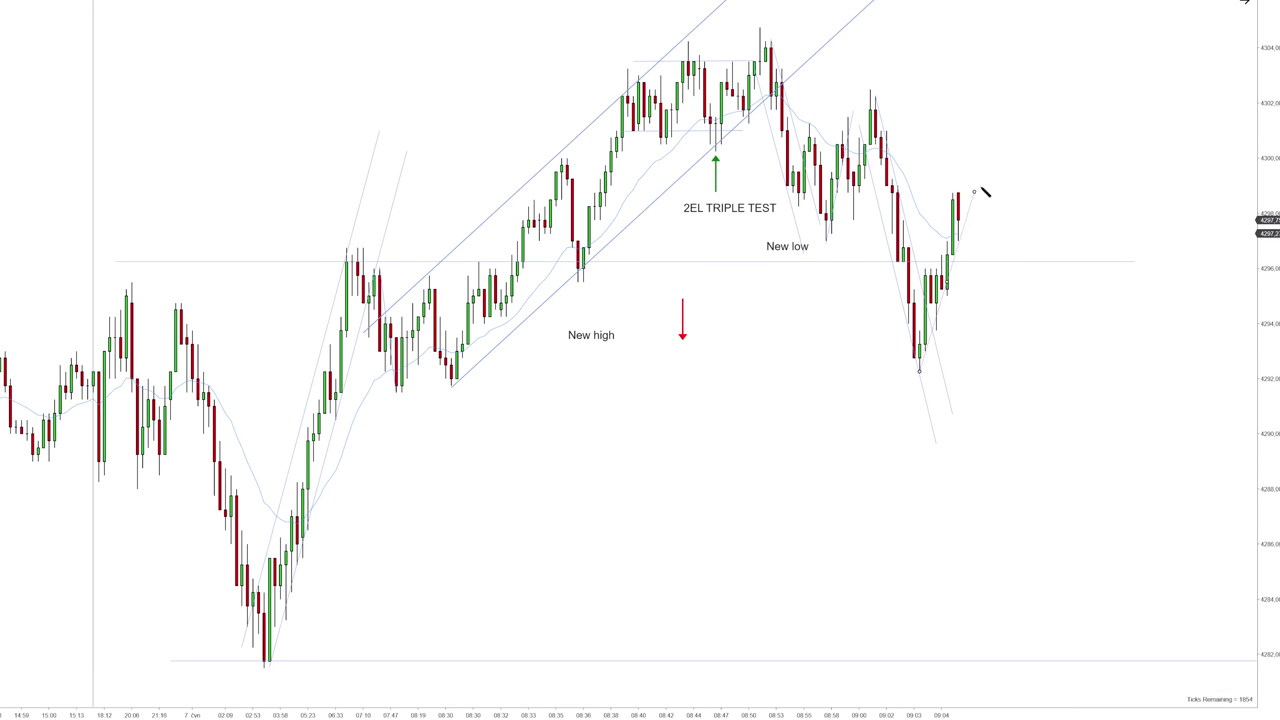
{"action": "left_click", "coordinate": [990, 160]}
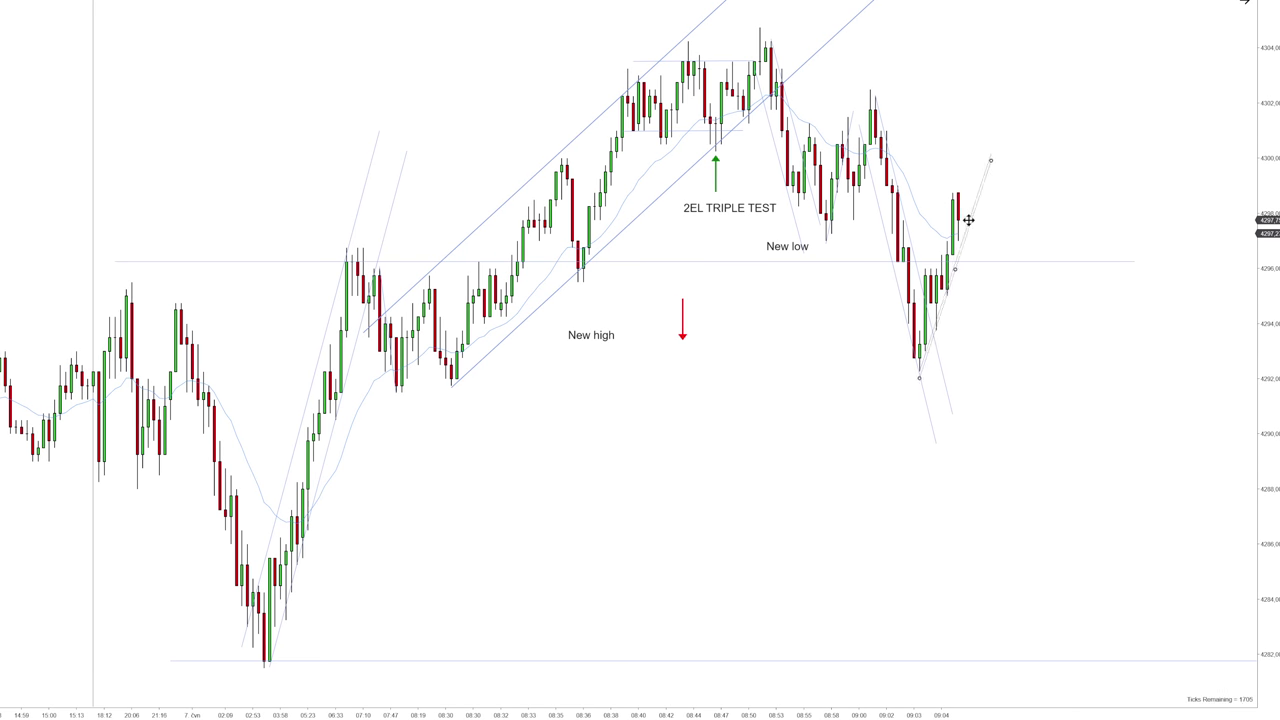
{"action": "left_click_drag", "start_coordinate": [968, 220], "coordinate": [947, 195]}
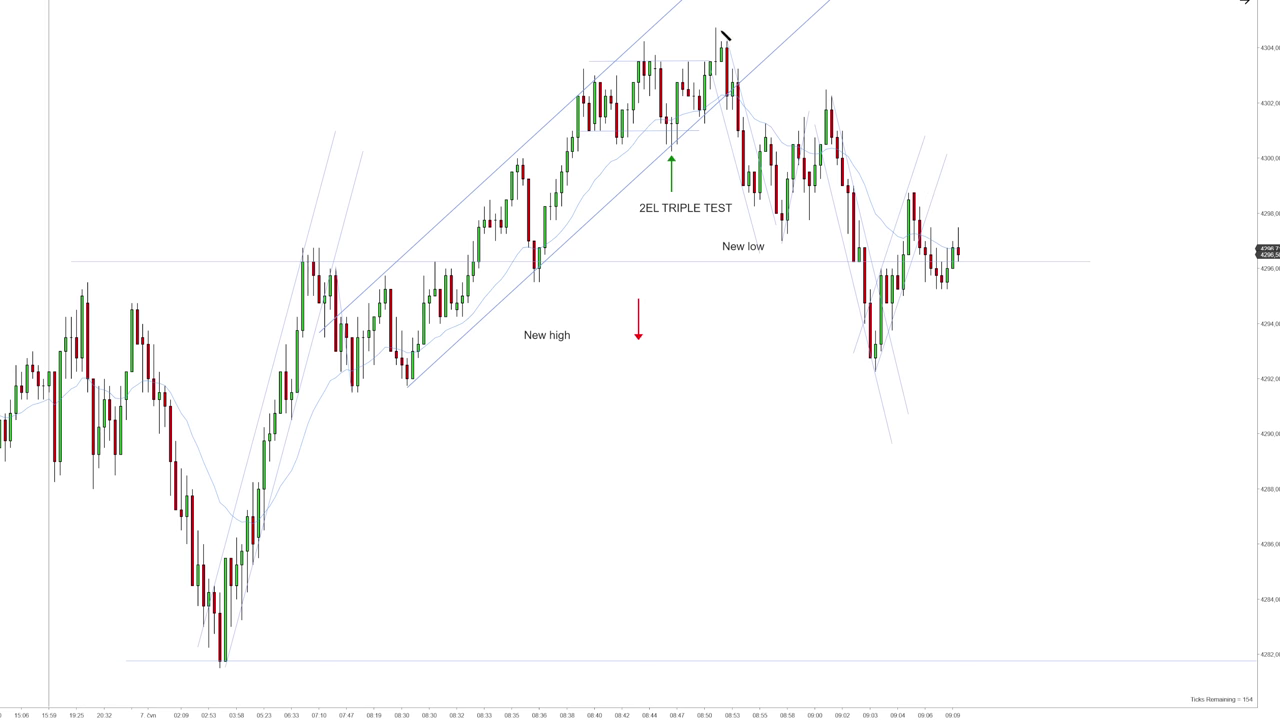
- Add a falling channel from the top swing high, black arrows on both rallies, and a 'New high' label copy
{"action": "mouse_move", "coordinate": [716, 26]}
{"action": "left_mouse_down"}
{"action": "mouse_move", "coordinate": [1071, 309]}
{"action": "mouse_move", "coordinate": [1078, 291]}
{"action": "left_mouse_up"}
{"action": "left_click_drag", "start_coordinate": [893, 152], "coordinate": [824, 249]}
{"action": "left_click_drag", "start_coordinate": [876, 356], "coordinate": [913, 190]}
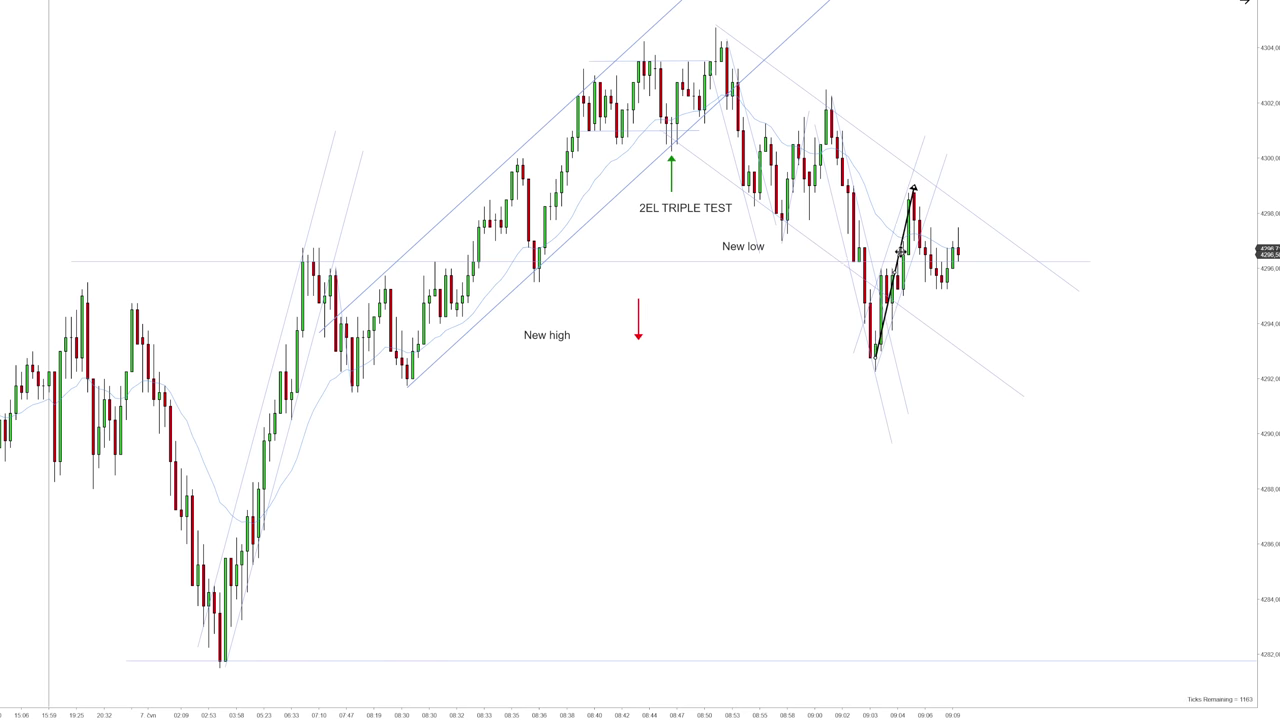
{"action": "left_click_drag", "start_coordinate": [900, 252], "coordinate": [964, 192]}
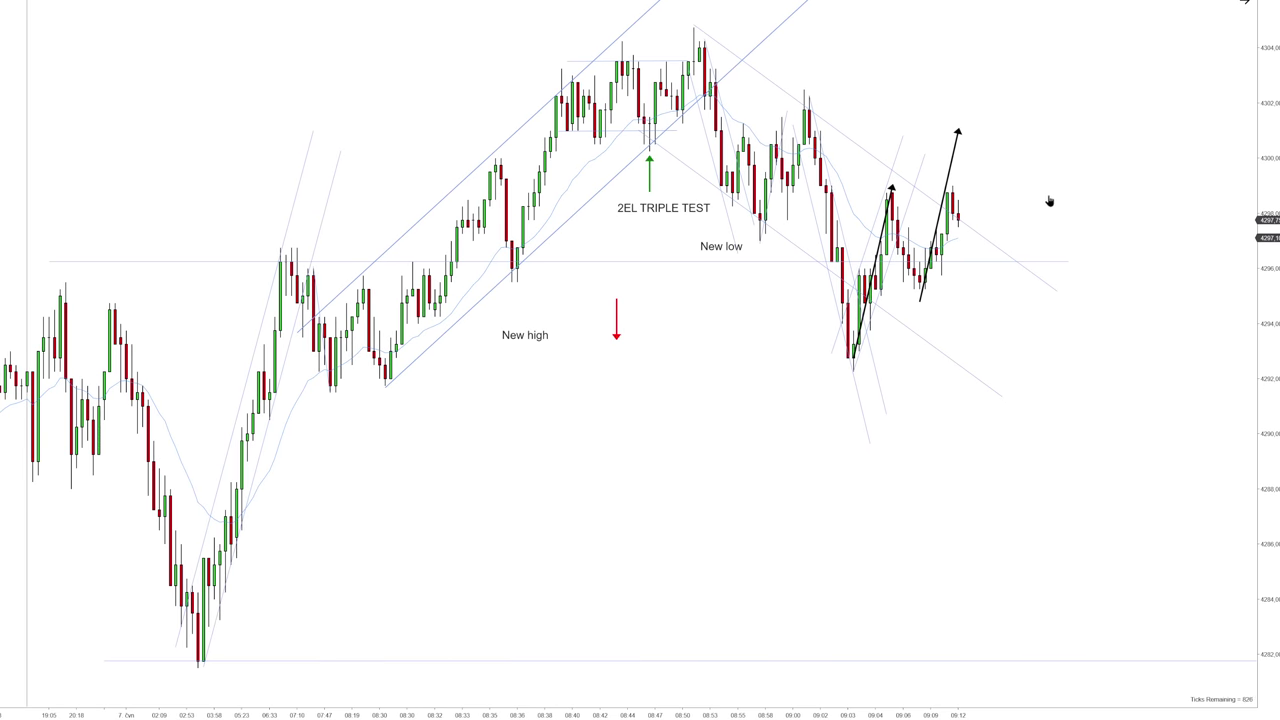
{"action": "left_click_drag", "start_coordinate": [521, 338], "coordinate": [936, 173]}
- Settle the 'New high' label above the second black arrow and deselect it
{"action": "left_click", "coordinate": [1074, 208]}
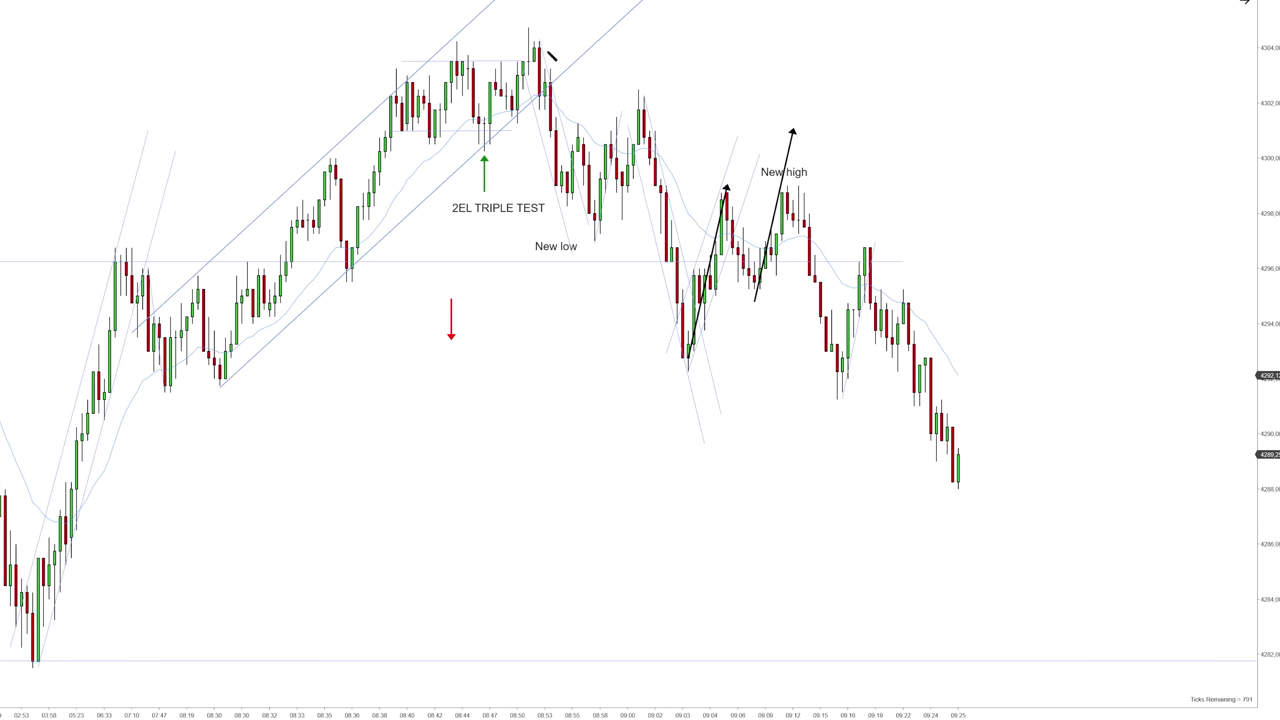
- Draw a wide falling channel from the 08:50 high, then start a three-point drawing at the latest swing low
{"action": "left_click_drag", "start_coordinate": [533, 40], "coordinate": [720, 385]}
{"action": "left_click", "coordinate": [720, 385]}
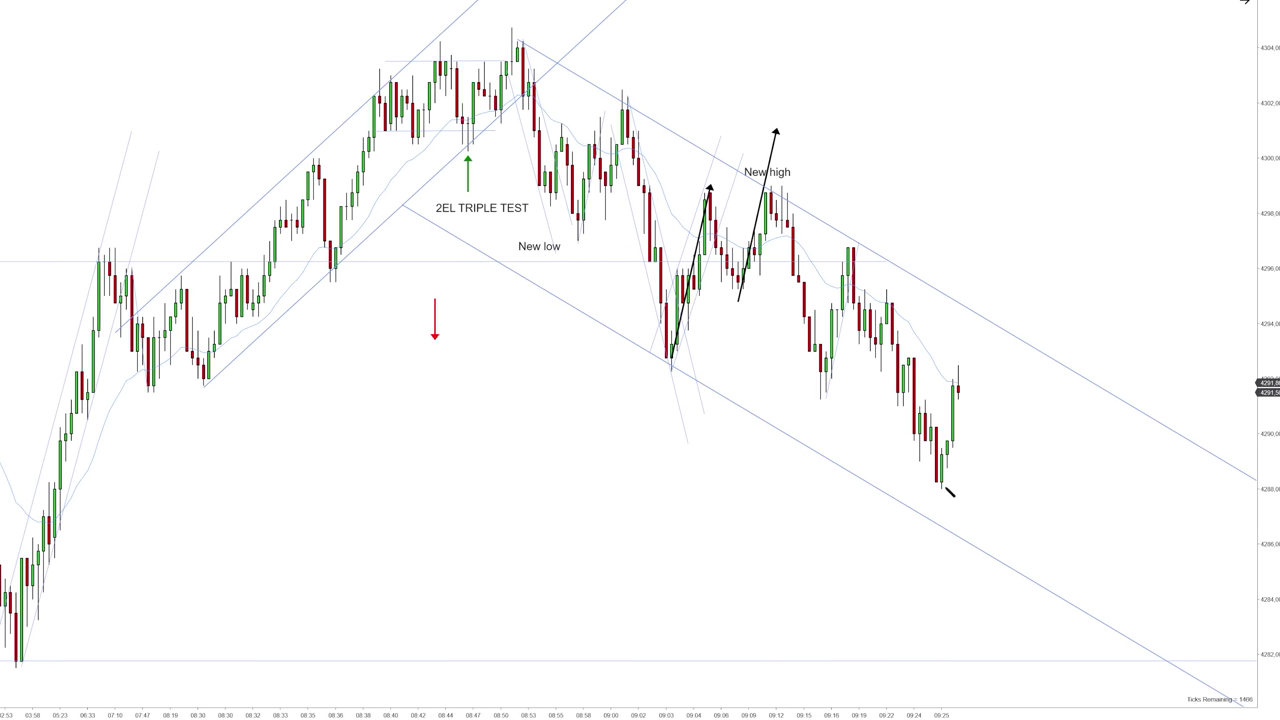
{"action": "left_click", "coordinate": [940, 486]}
{"action": "left_click", "coordinate": [954, 424]}
{"action": "left_click", "coordinate": [969, 362]}
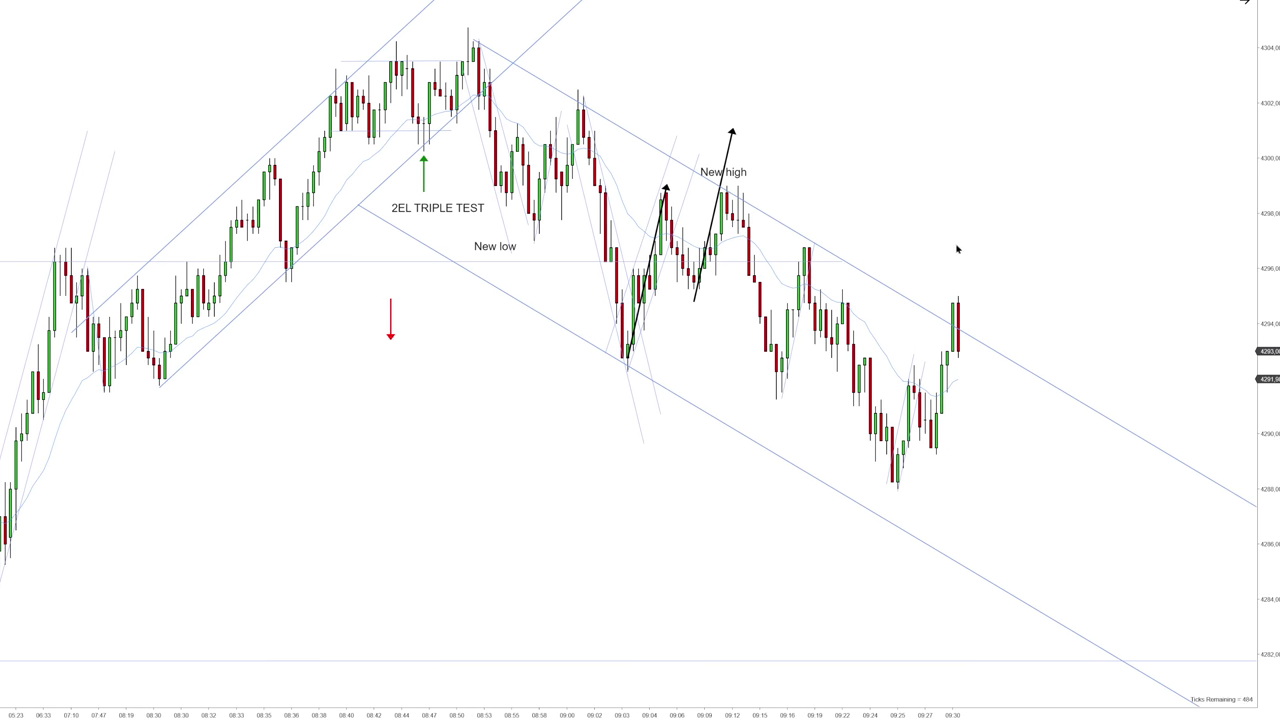
- Label the breakout candle '2ES', copy 'New high' beside it, and draw two black arrows up from the low
{"action": "type", "text": "ES"}
{"action": "left_click_drag", "start_coordinate": [962, 253], "coordinate": [955, 284]}
{"action": "left_click_drag", "start_coordinate": [740, 175], "coordinate": [930, 318]}
{"action": "mouse_move", "coordinate": [897, 487]}
{"action": "left_mouse_down"}
{"action": "mouse_move", "coordinate": [905, 497]}
{"action": "mouse_move", "coordinate": [913, 364]}
{"action": "left_mouse_up"}
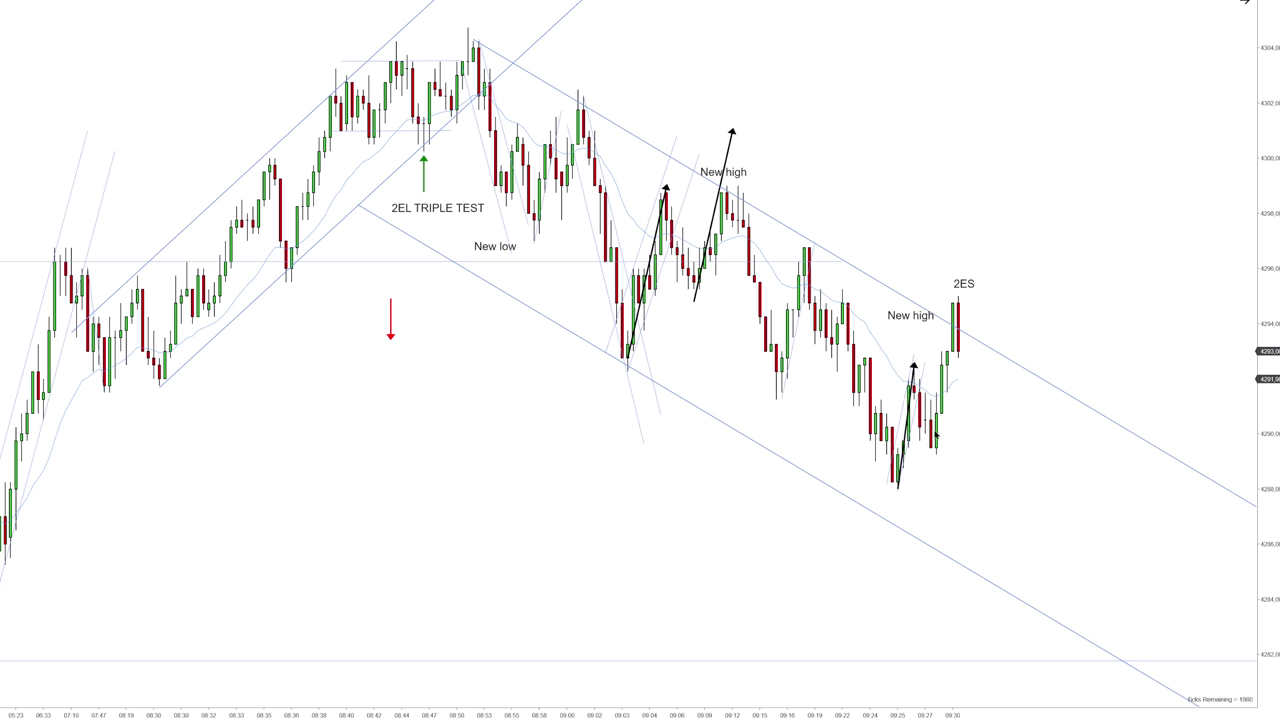
{"action": "left_click_drag", "start_coordinate": [936, 448], "coordinate": [953, 321]}
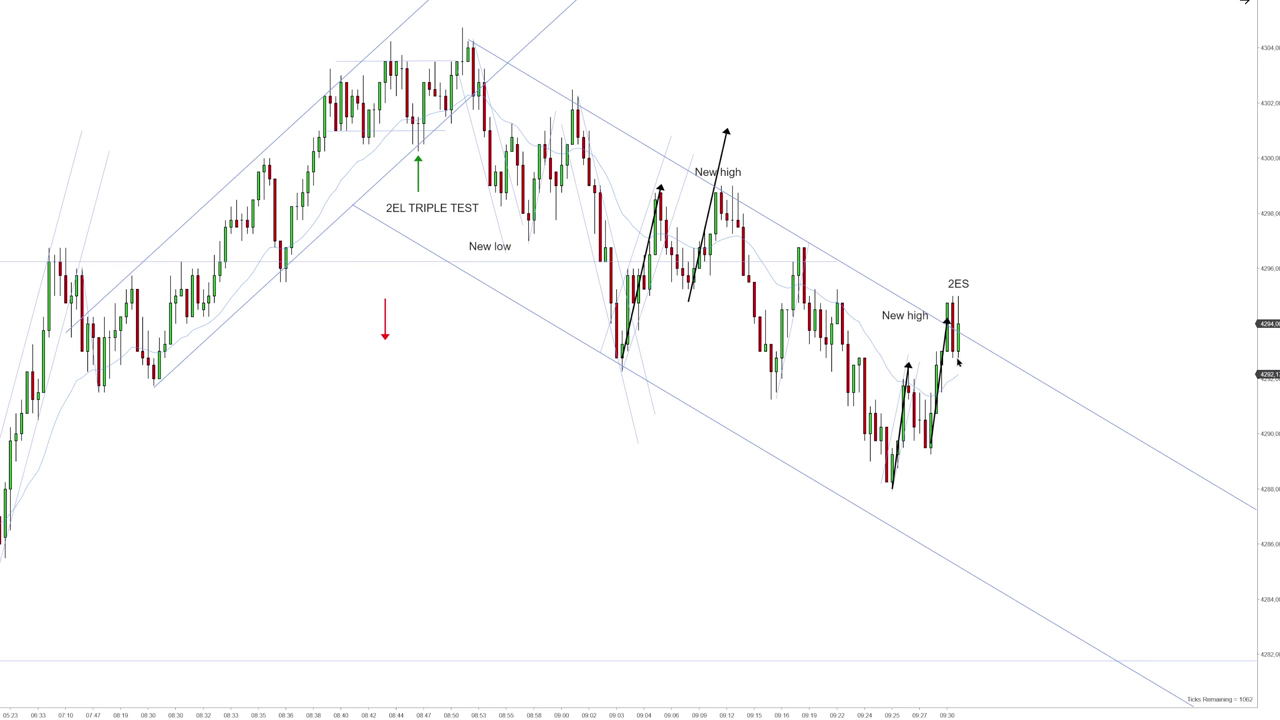
- Shift the chart slightly left twice while the replay runs down from the 2ES bar
{"action": "left_click_drag", "start_coordinate": [1055, 339], "coordinate": [1047, 342]}
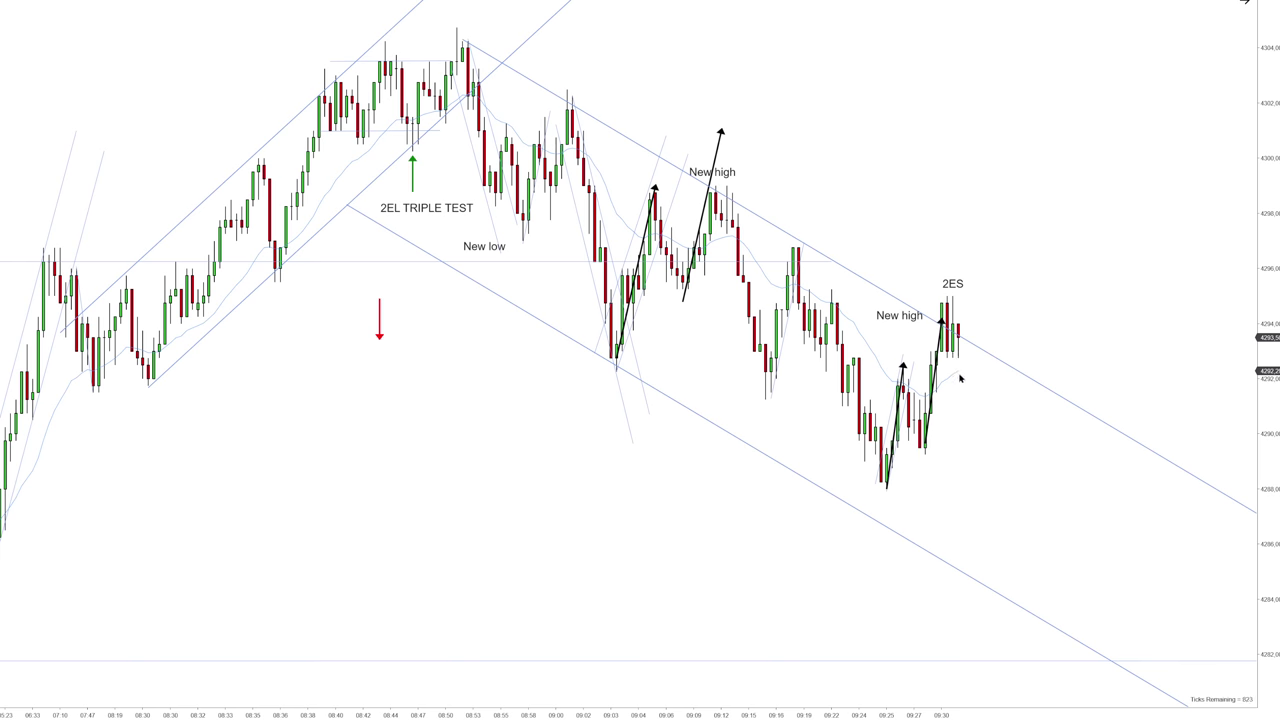
{"action": "left_click_drag", "start_coordinate": [1017, 343], "coordinate": [1013, 342]}
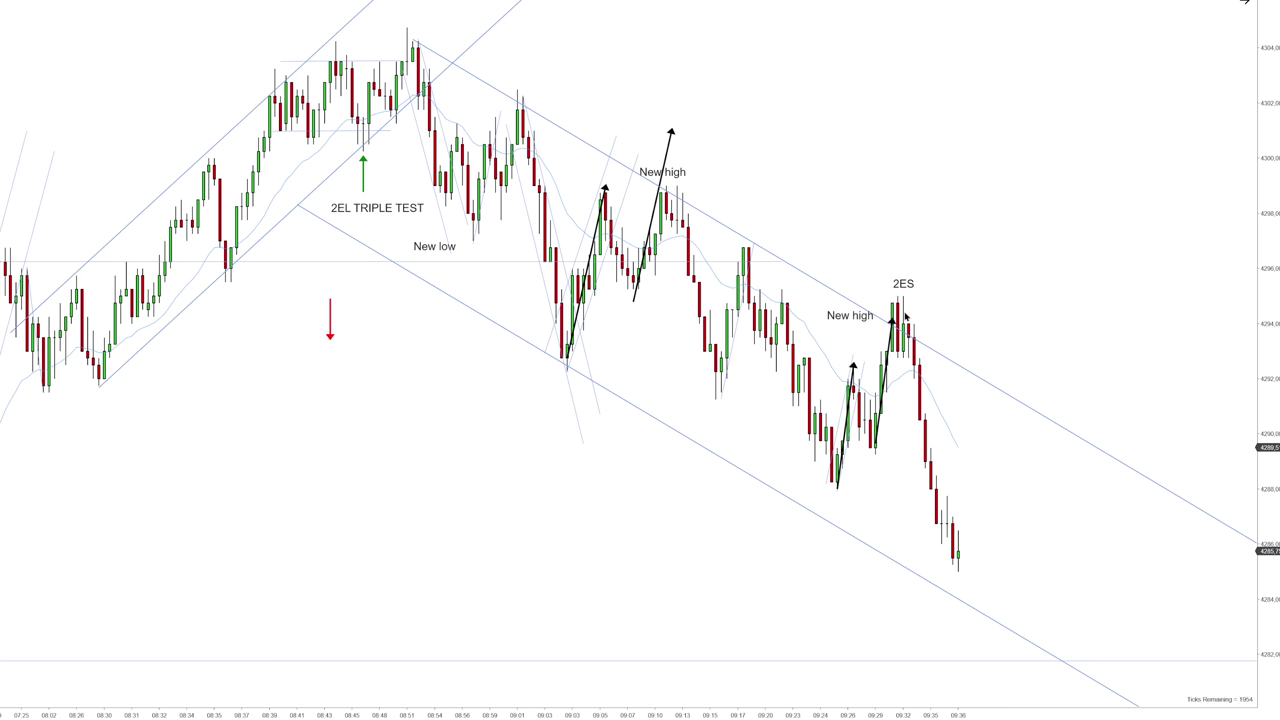
- Draw a black arrow to the 2ES bar, copy the 'New low' label, and add a red down-arrow
{"action": "left_click_drag", "start_coordinate": [755, 192], "coordinate": [878, 264]}
{"action": "left_click", "coordinate": [443, 246]}
{"action": "left_click_drag", "start_coordinate": [443, 246], "coordinate": [912, 547]}
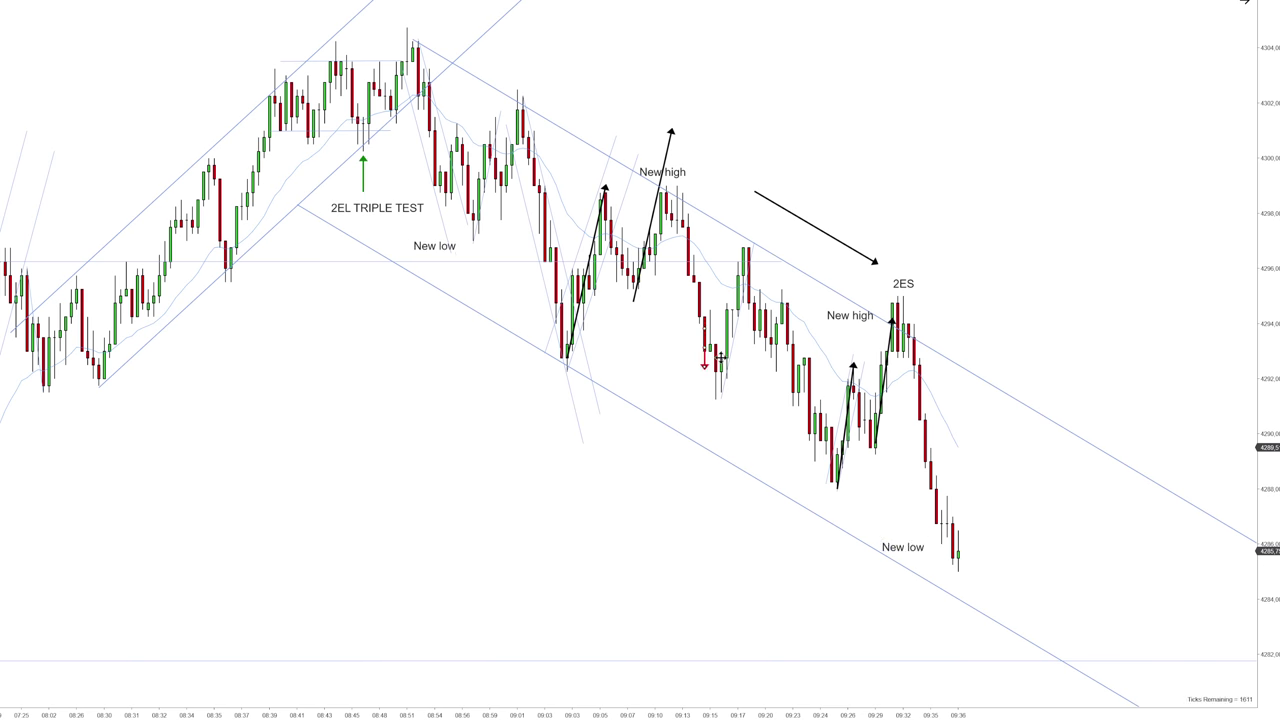
{"action": "left_click", "coordinate": [974, 338]}
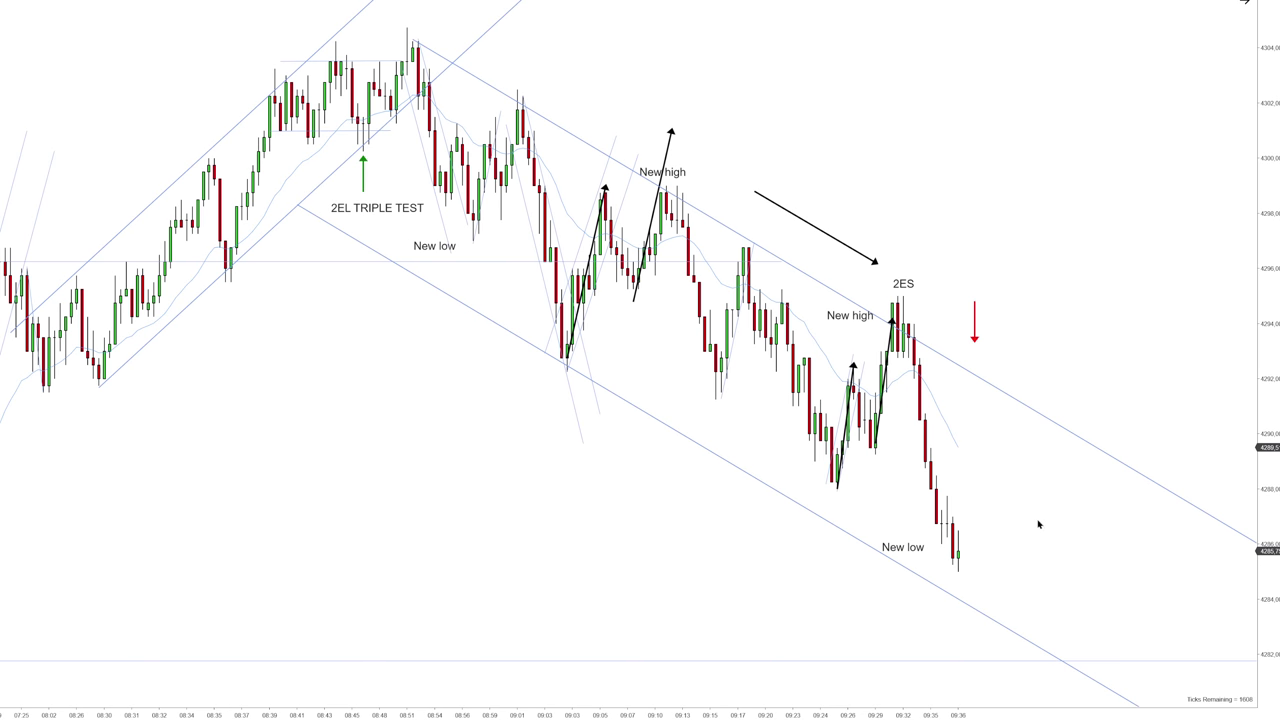